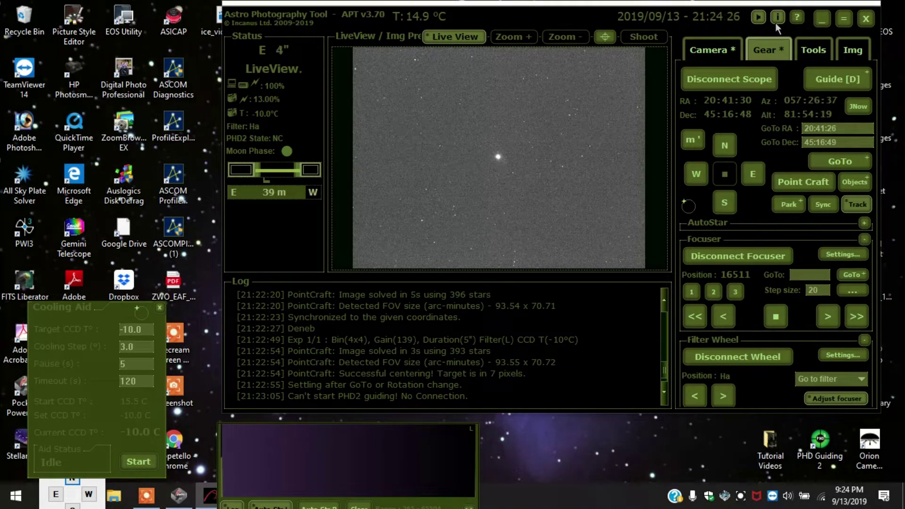
Nudge the APT window slightly left, then maximize it to fill the screen.
left_click_drag(641, 13, 637, 13)
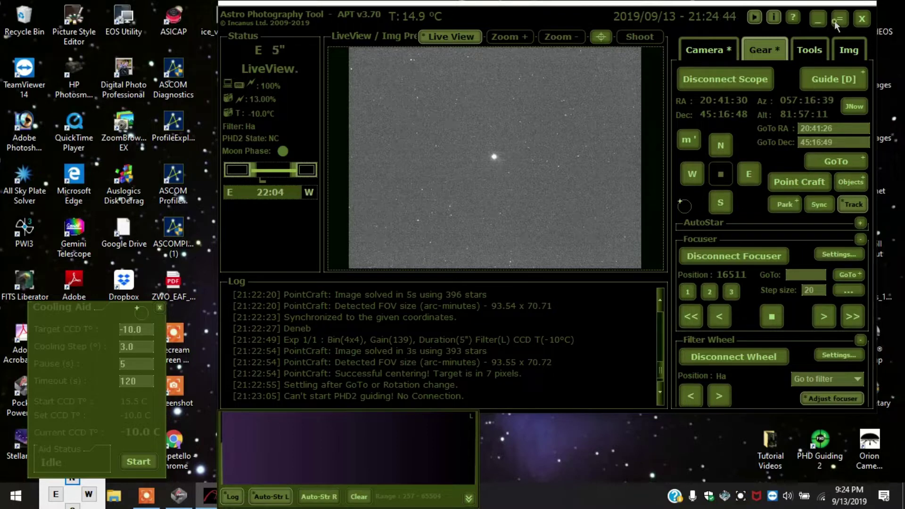
left_click(837, 21)
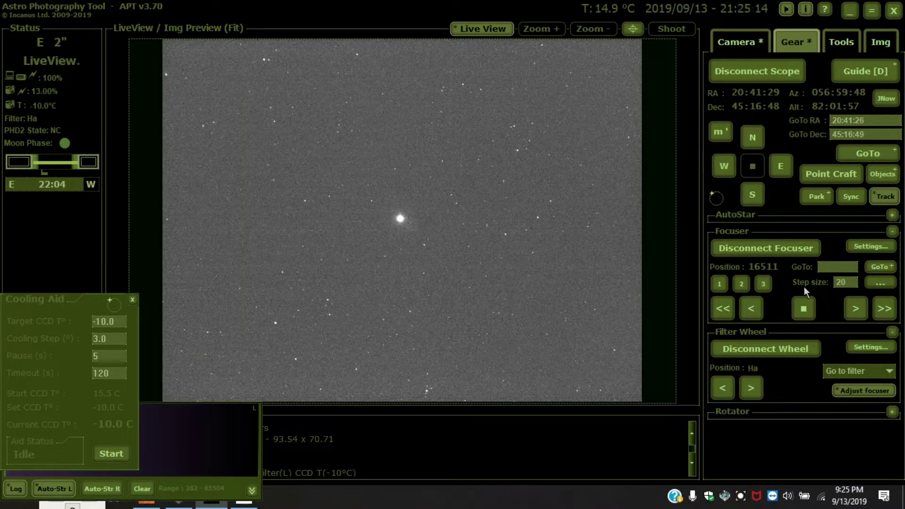
On the Camera tab, set Image Preview to On (1:1).
left_click(742, 41)
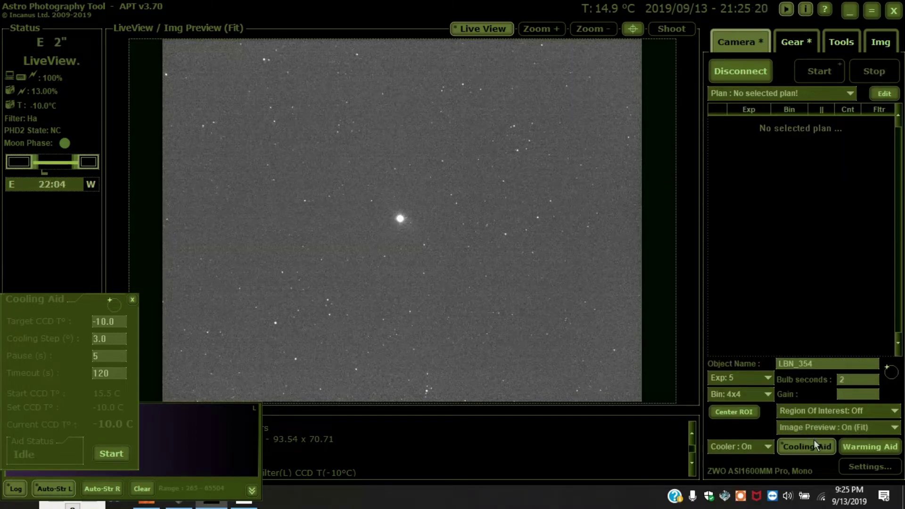
left_click(880, 427)
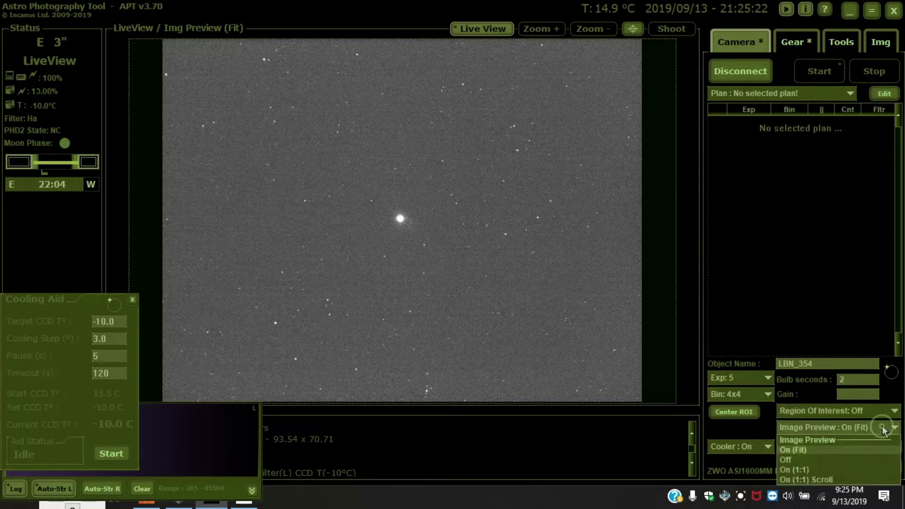
left_click(785, 470)
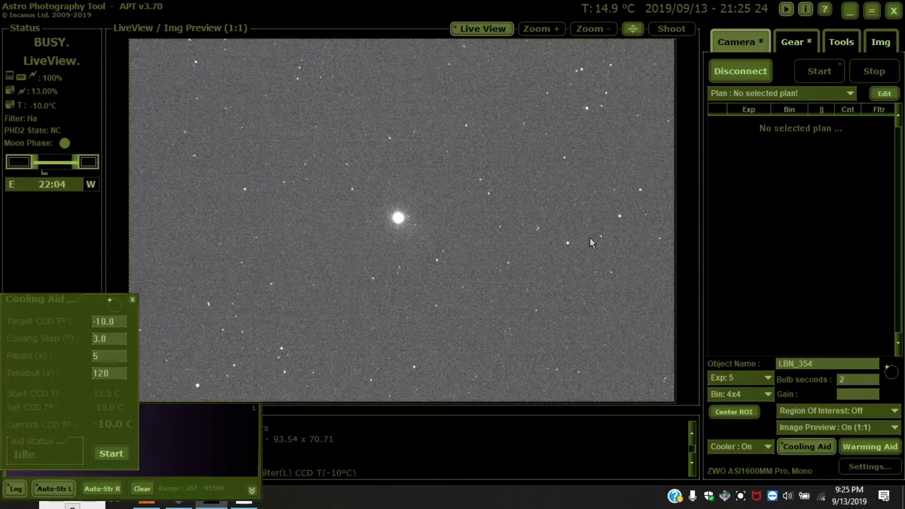
left_click(837, 44)
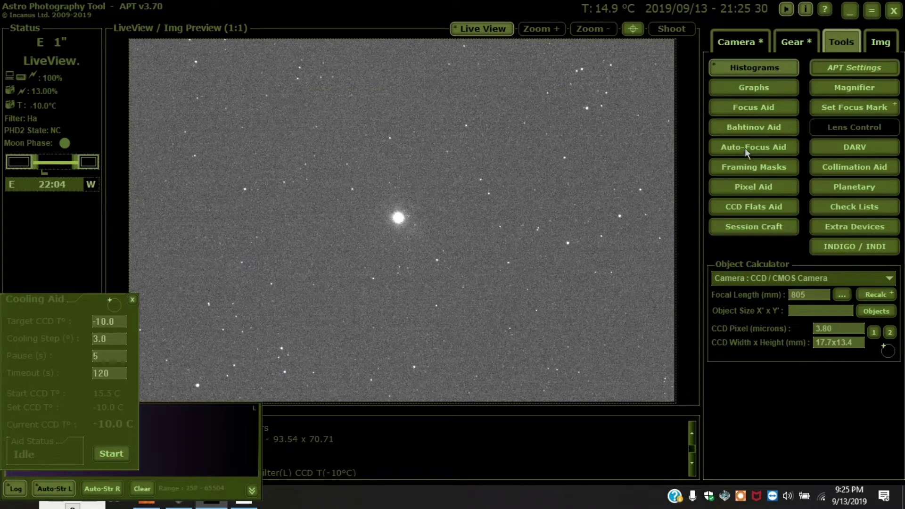
Open Focus Aid on Deneb (FWHM 3.55, HFD 1.19), reposition it, and stop live view.
left_click(755, 109)
left_click_drag(457, 239, 548, 188)
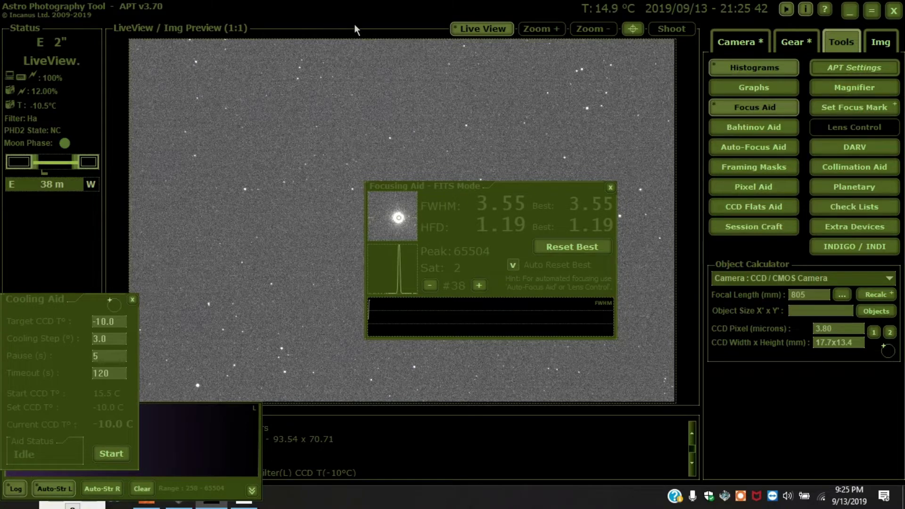
left_click(492, 28)
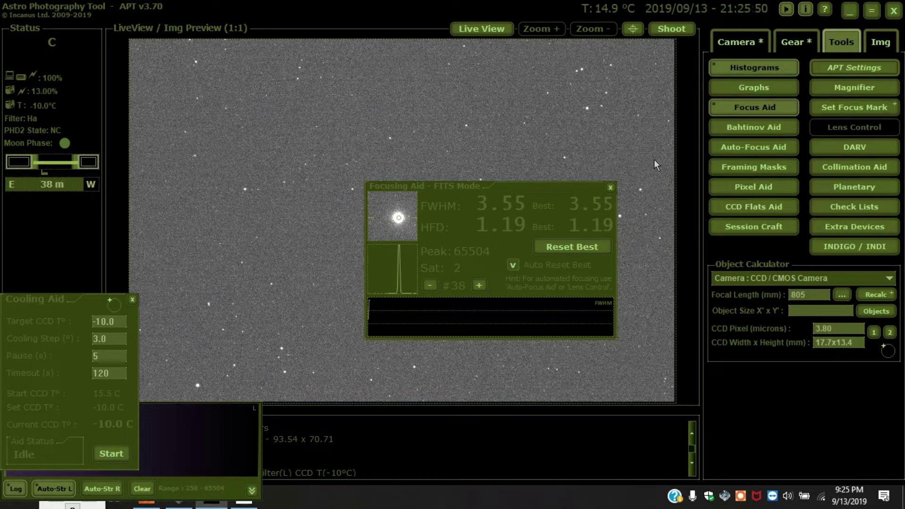
Run the FWHM Auto-Focus Aid on Deneb until FWHM reaches 2.99, then close it.
left_click(764, 148)
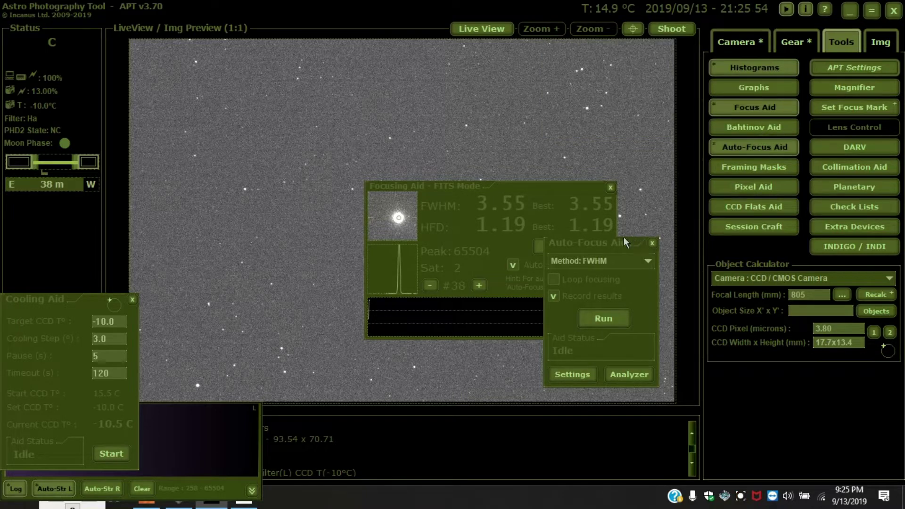
left_click_drag(626, 243, 285, 141)
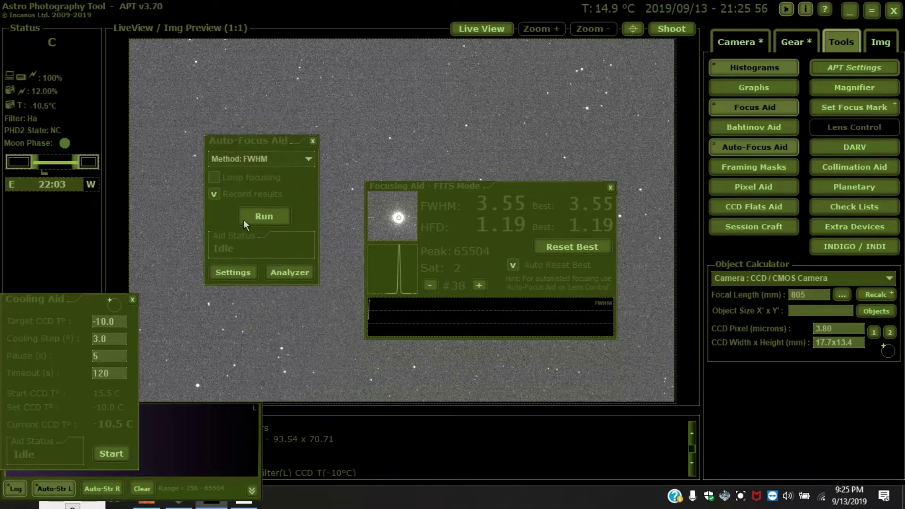
left_click(257, 216)
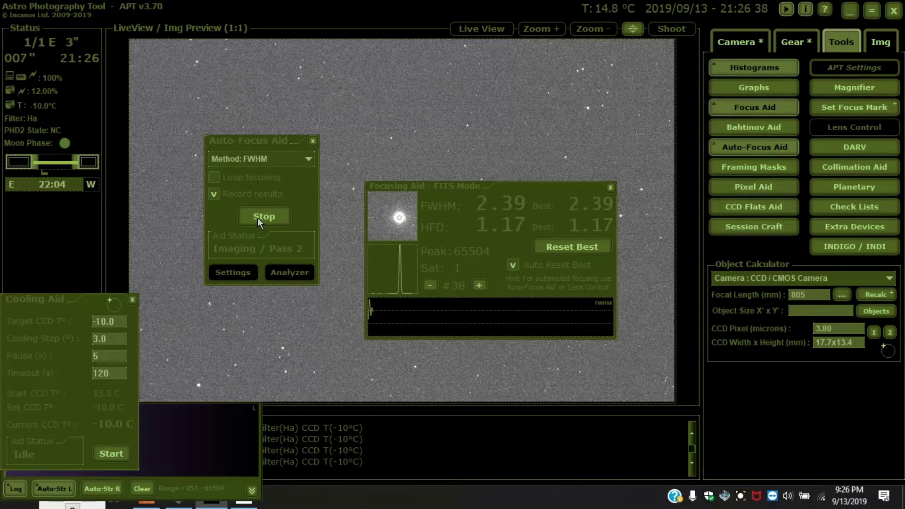
left_click(257, 216)
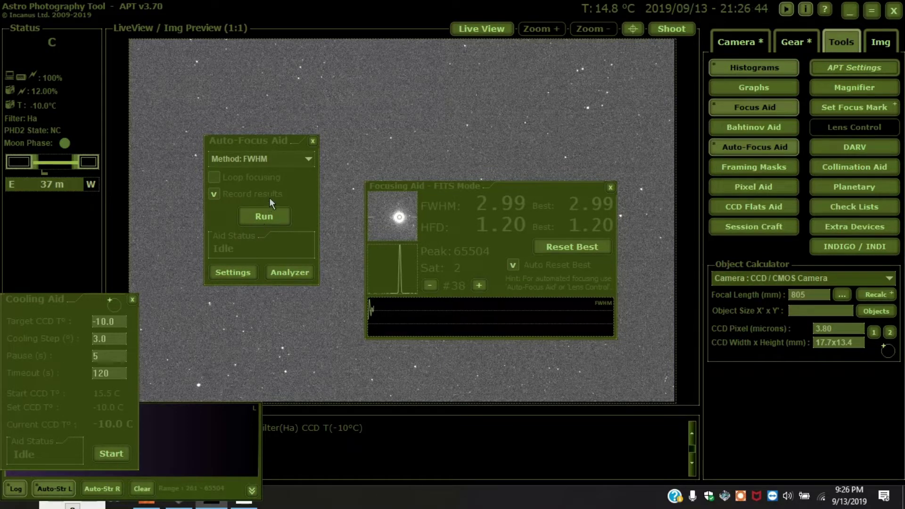
left_click(313, 141)
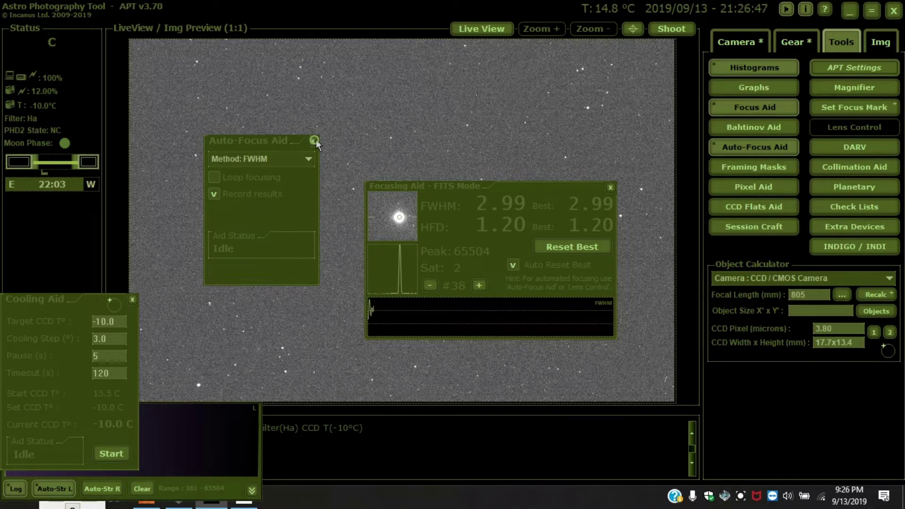
Close the Focusing Aid - FITS Mode window, leaving only the star image.
left_click(610, 188)
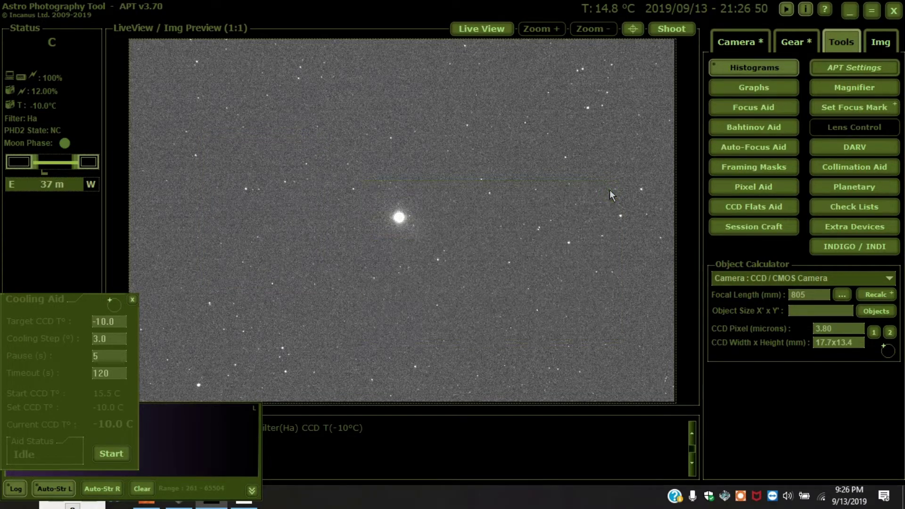
left_click(741, 496)
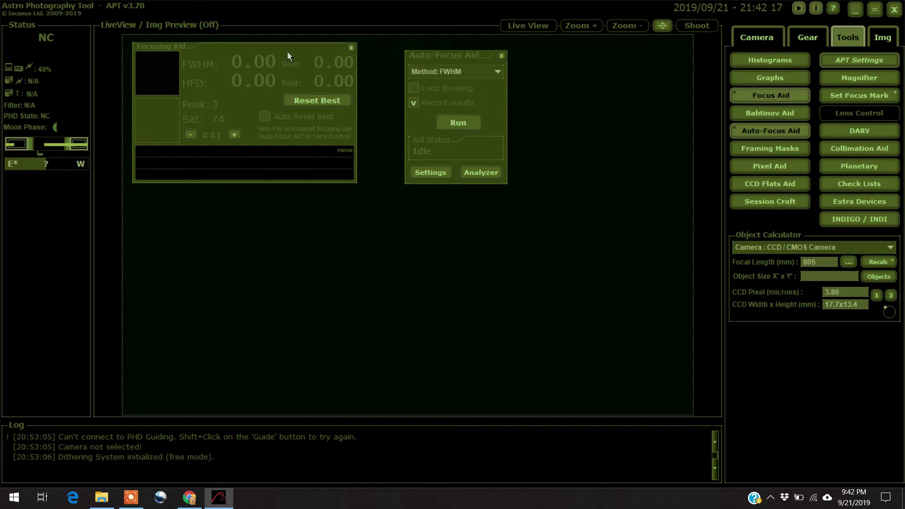
left_click_drag(290, 50, 295, 52)
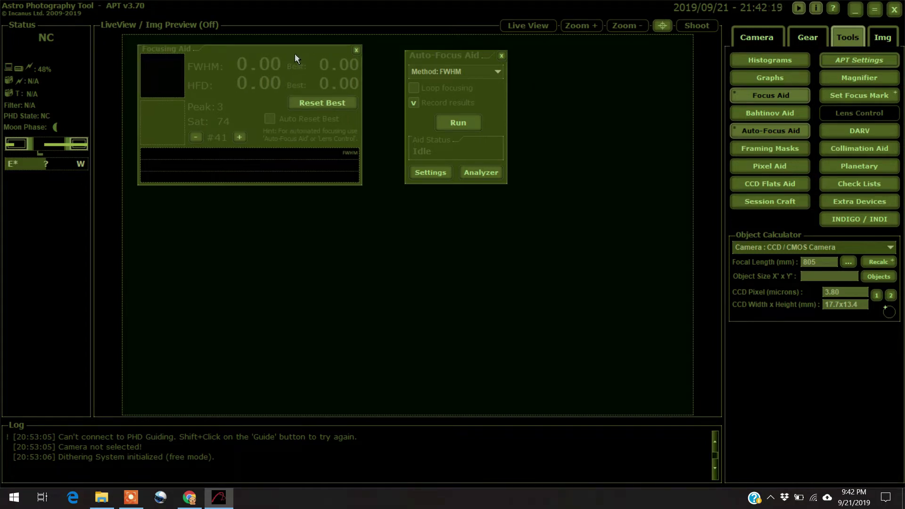
left_click_drag(296, 53, 296, 53)
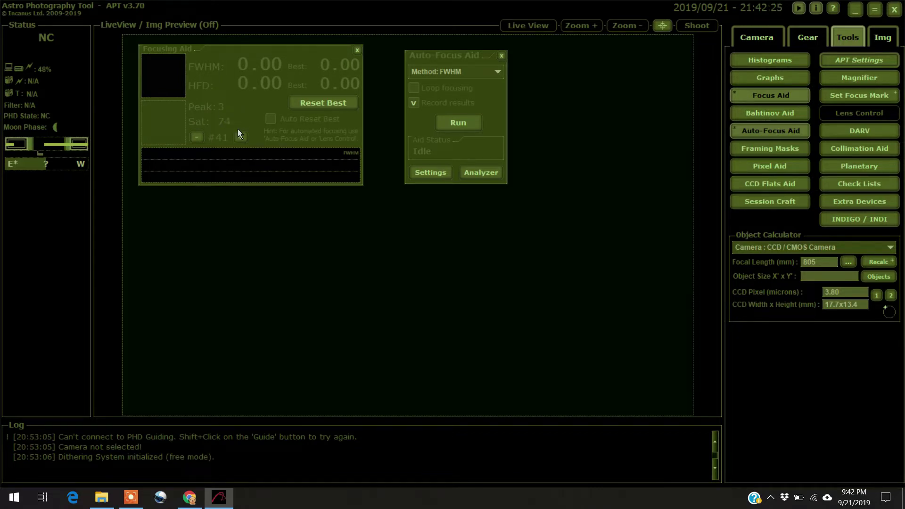
left_click_drag(461, 55, 484, 54)
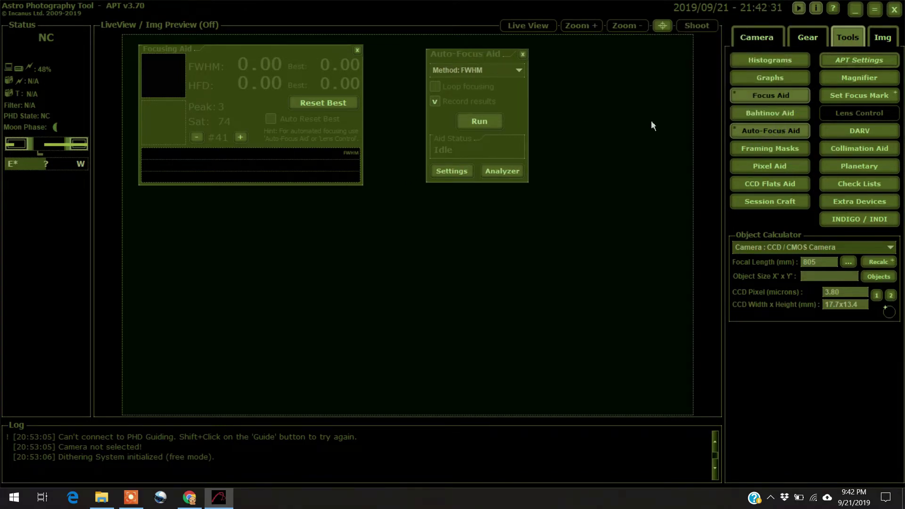
left_click(505, 68)
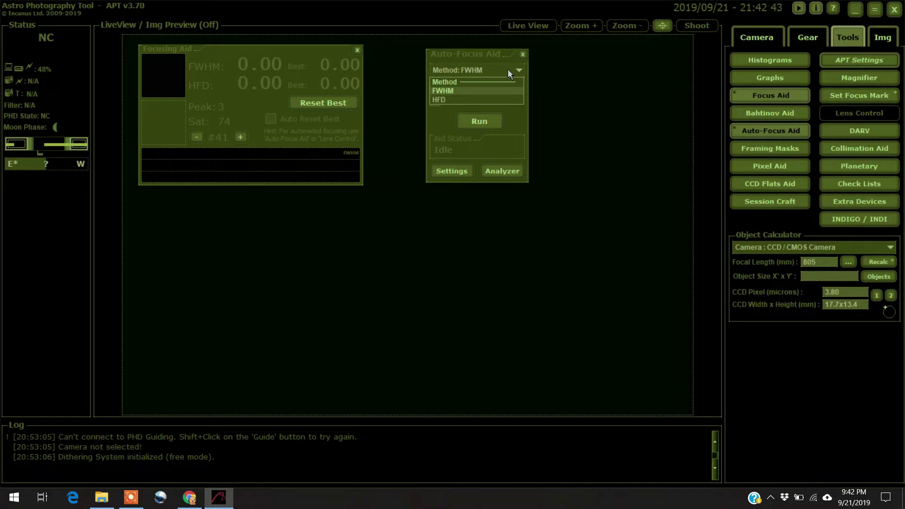
left_click(511, 72)
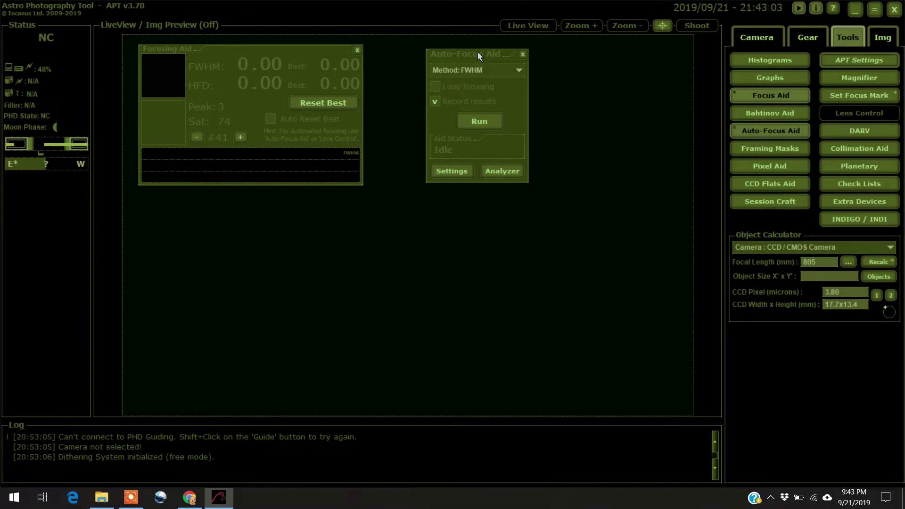
left_click_drag(477, 52, 484, 55)
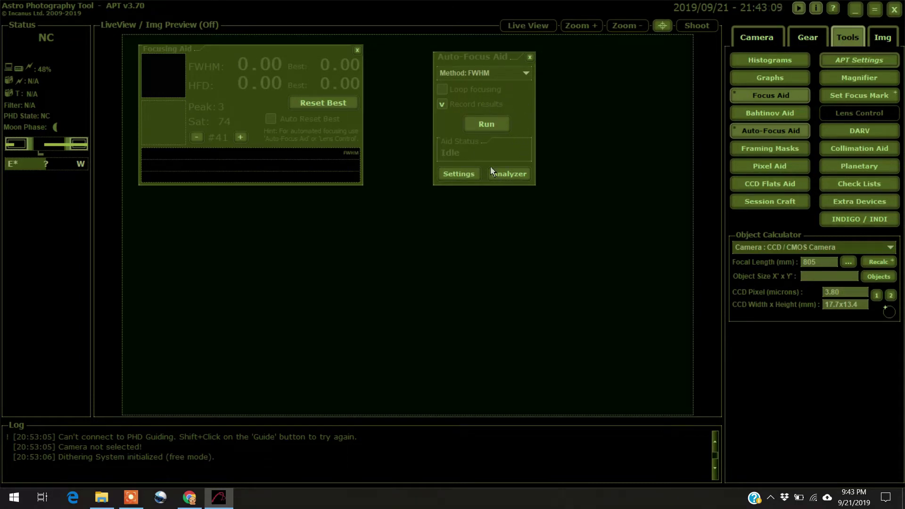
Review Auto-Focus Aid Settings: threshold 0.10, fine step 1, coarse step 20, 100 max moves, 1 s pause.
left_click(467, 179)
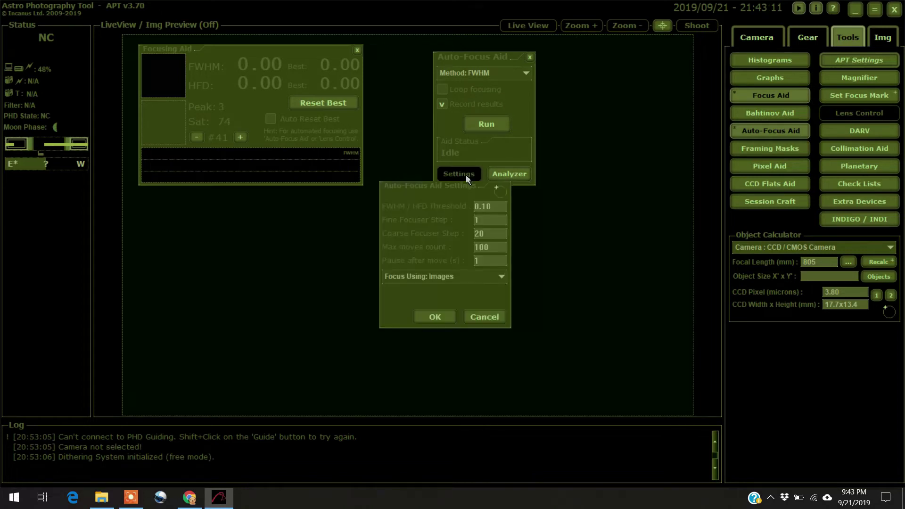
left_click_drag(432, 188, 406, 191)
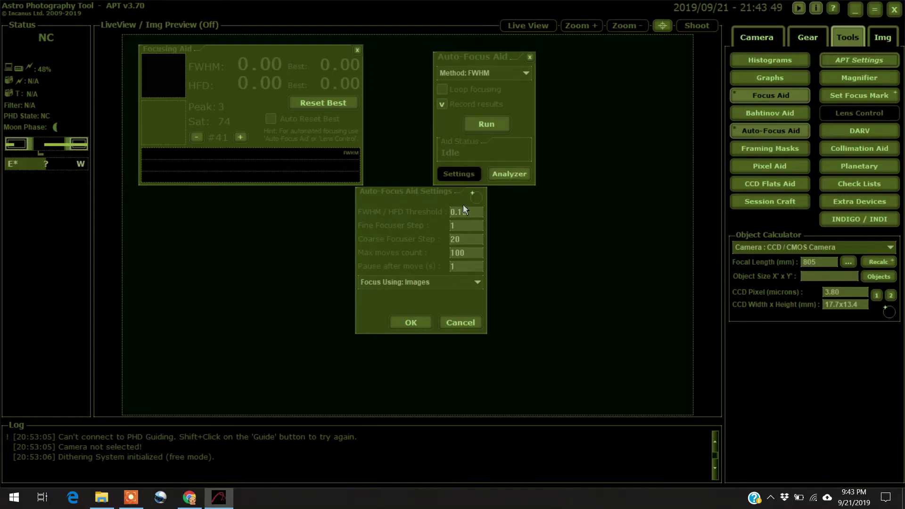
left_click_drag(446, 197, 450, 202)
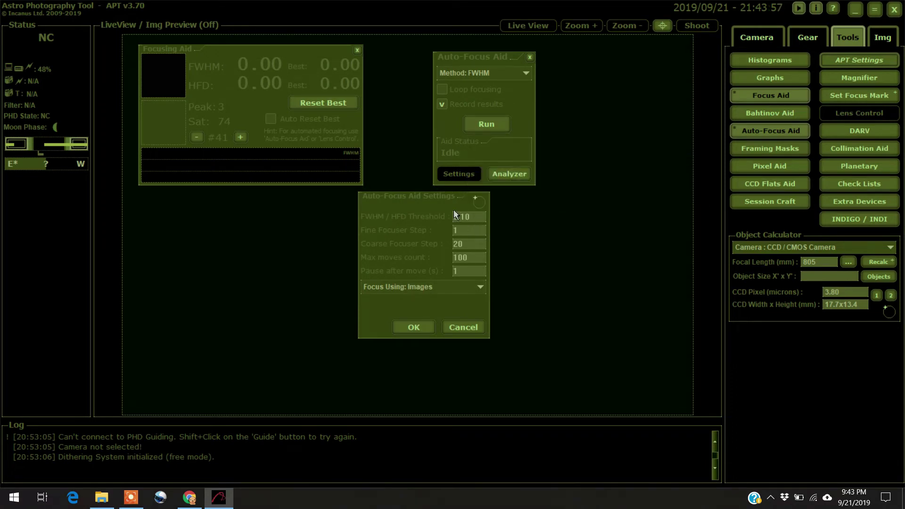
mouse_move(473, 218)
mouse_move(471, 259)
left_click(482, 285)
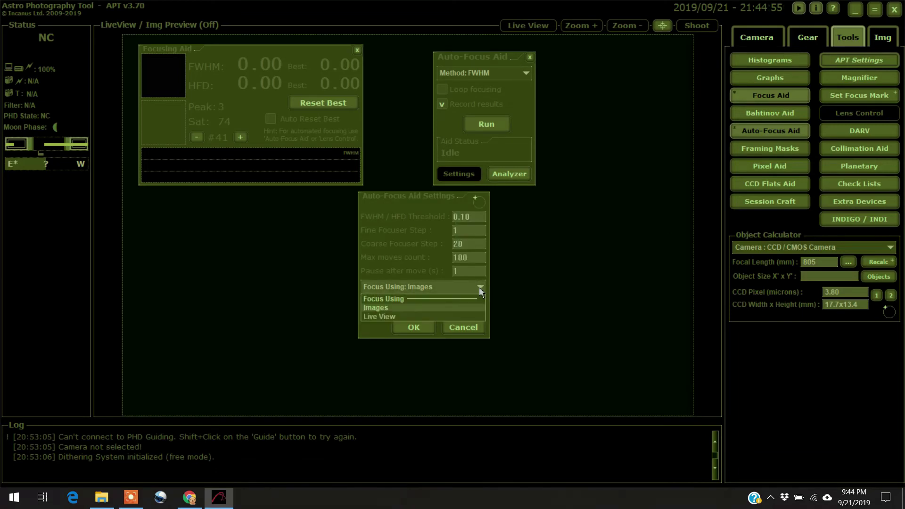
Try Live View for Focus Using, revert to Images, and confirm the settings with OK.
left_click(394, 309)
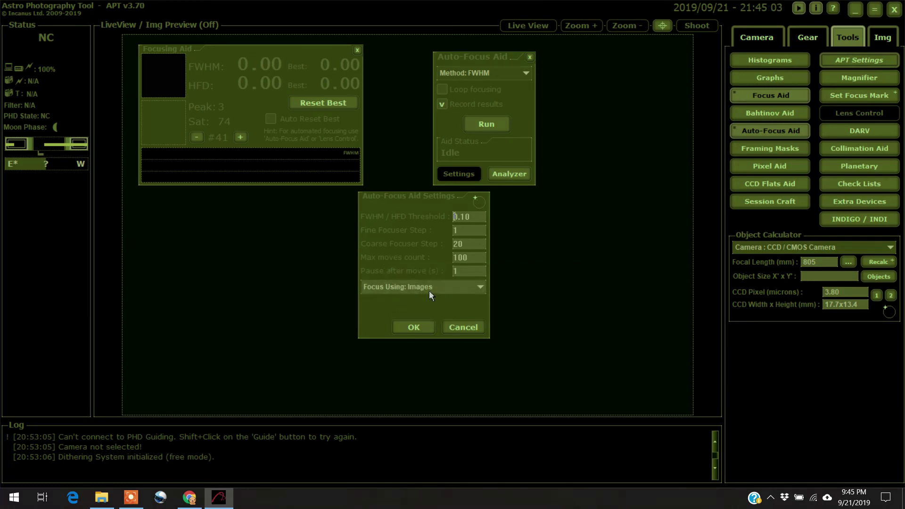
left_click(446, 289)
left_click(399, 314)
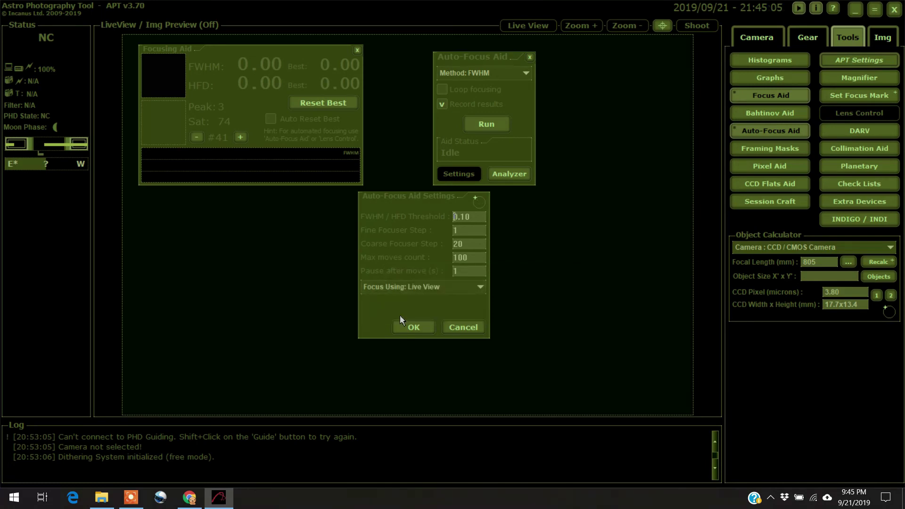
left_click(461, 287)
left_click(395, 308)
left_click(413, 327)
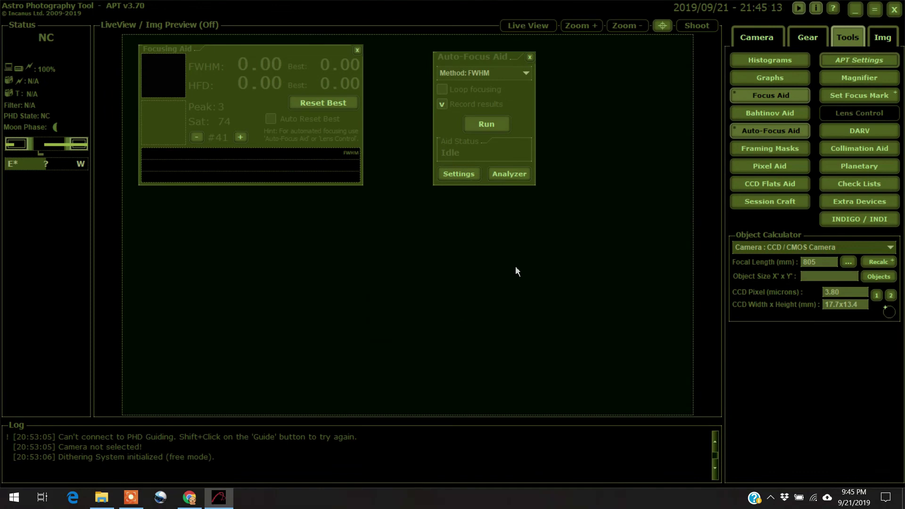